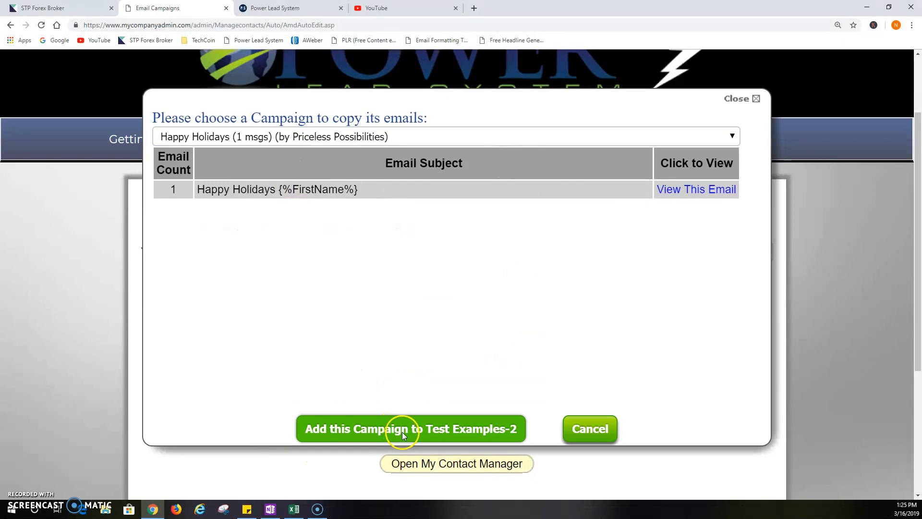
- Copy the Happy Holidays campaign's email into the Test Examples-2 campaign and open that email for editing
left_click(408, 434)
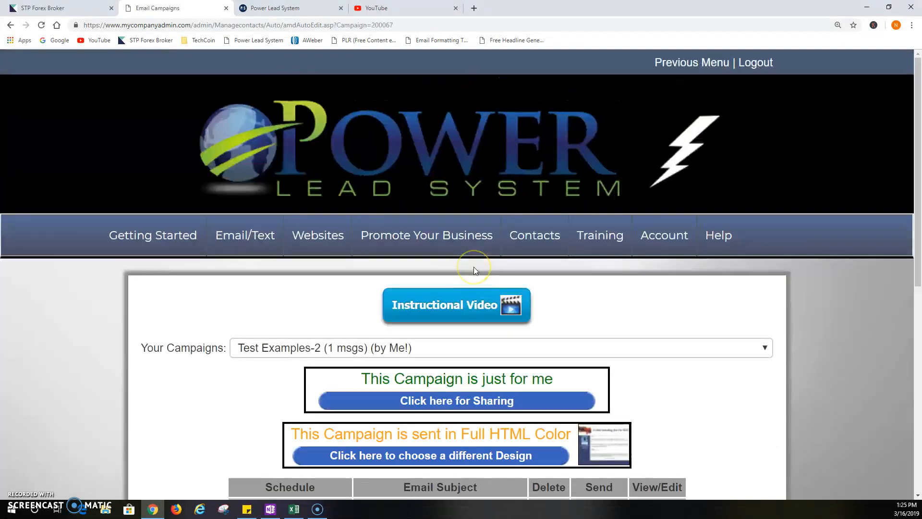
scroll(146, 377, "down", 3)
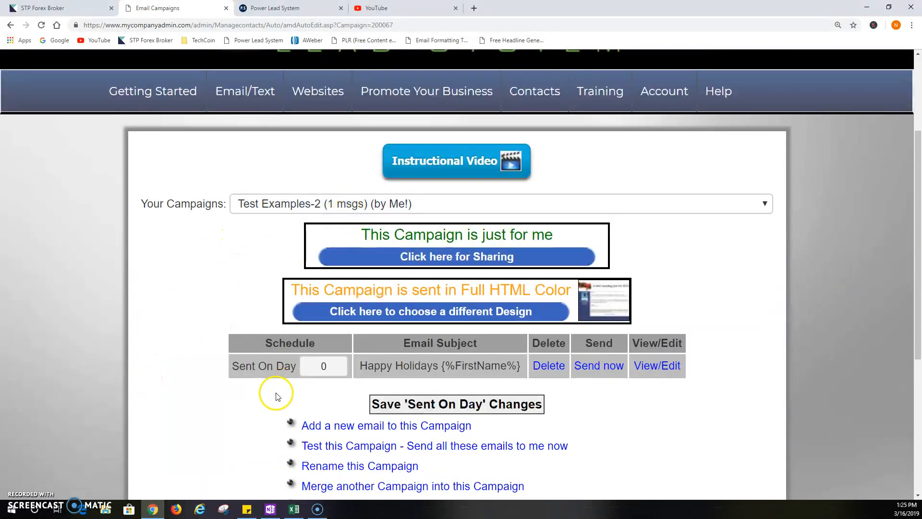
scroll(675, 396, "down", 3)
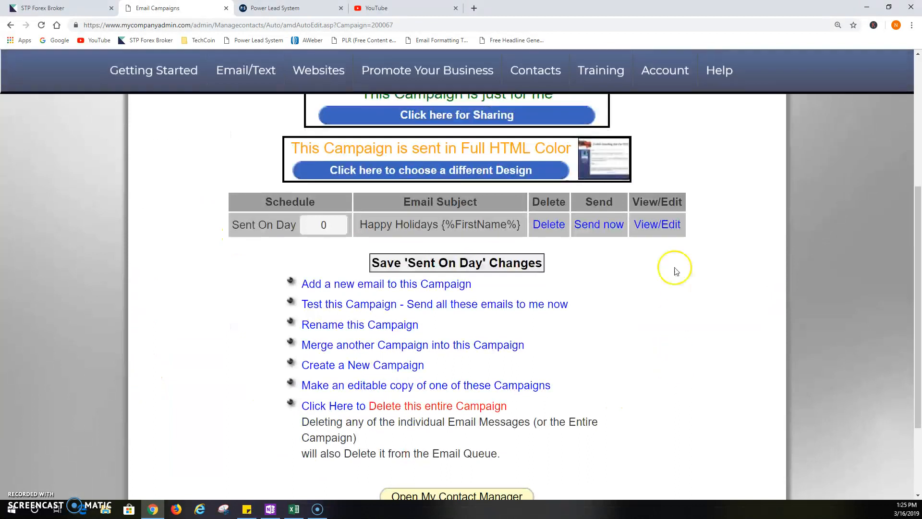
left_click(658, 224)
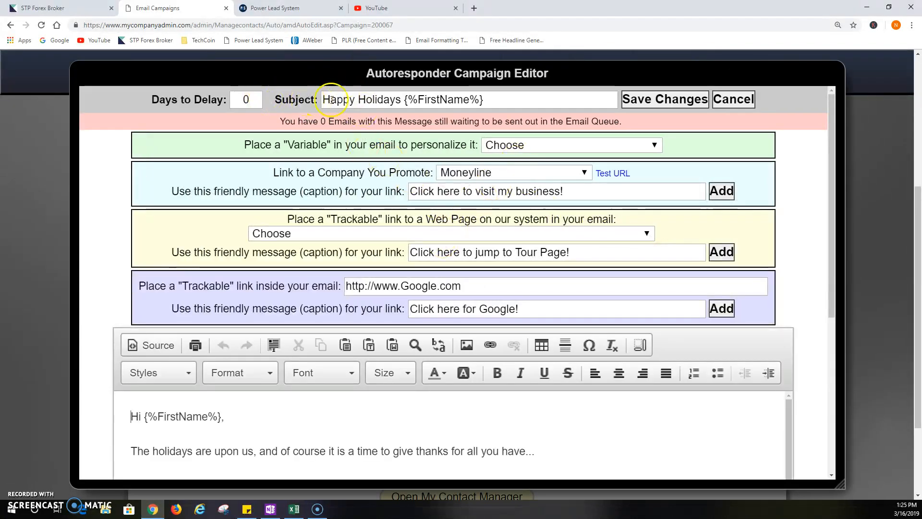
- Change the email's subject to "Happy Holidays!", removing the first-name variable
left_click(403, 100)
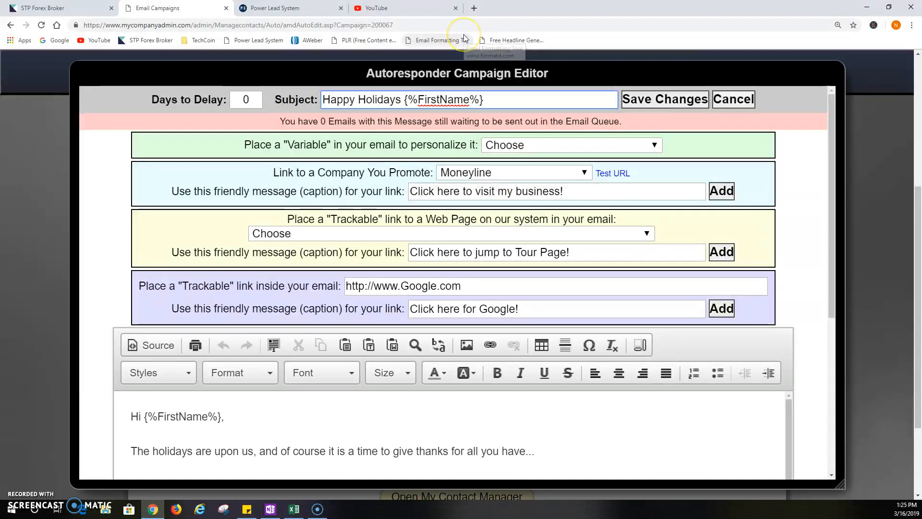
key("shift+End")
key("Delete")
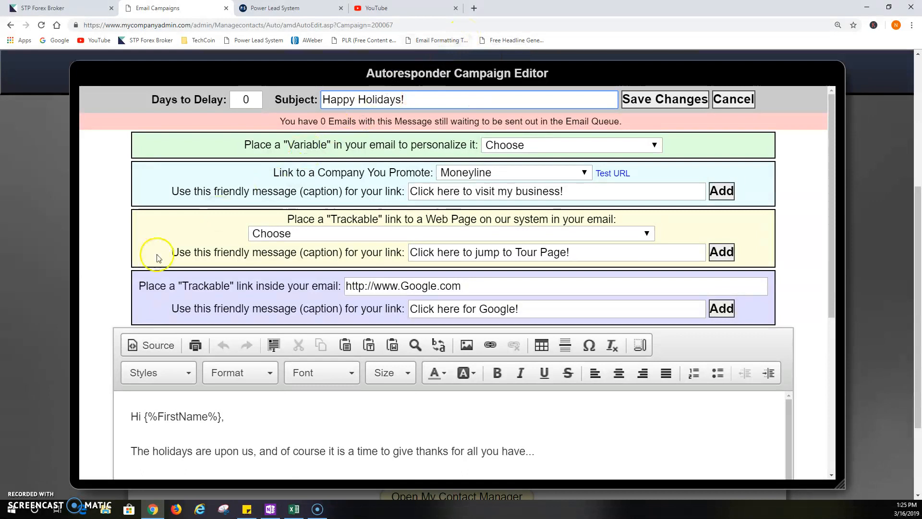
- Replace the greeting in the email body with "Hello there,"
scroll(144, 271, "down", 2)
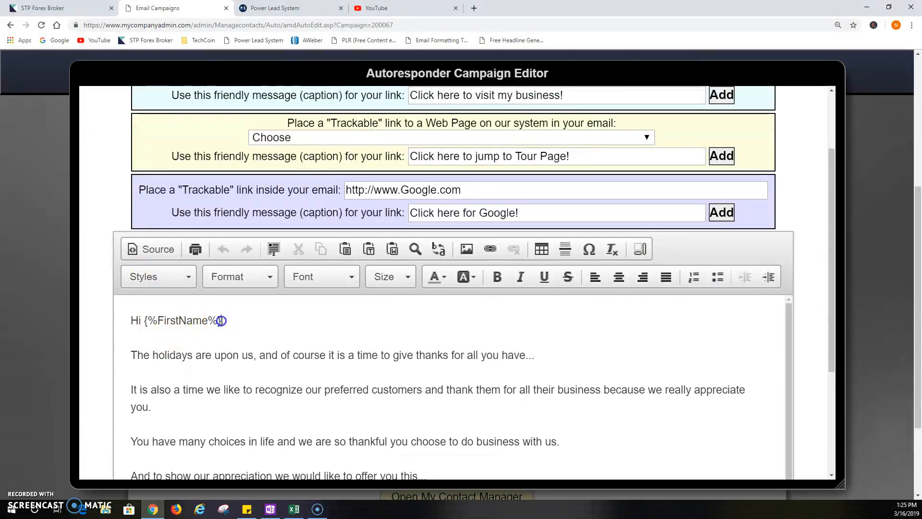
key("shift+Home")
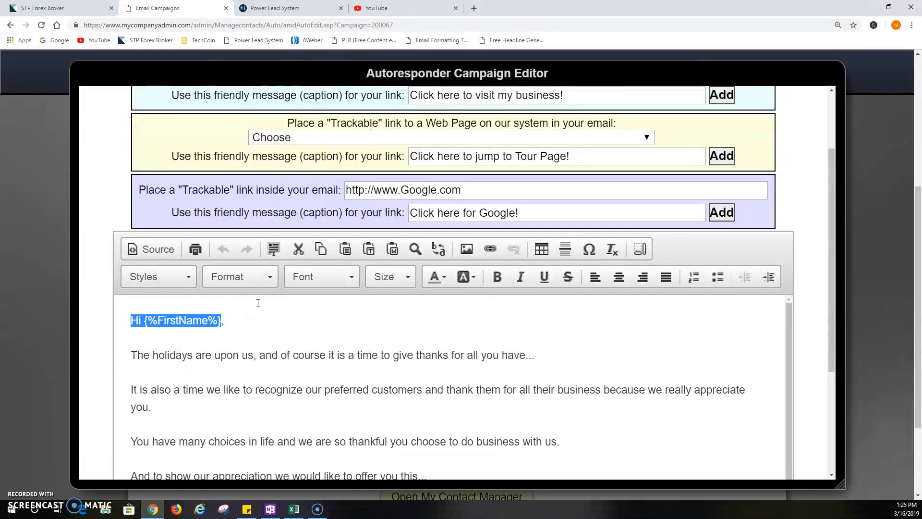
type("Hello there,")
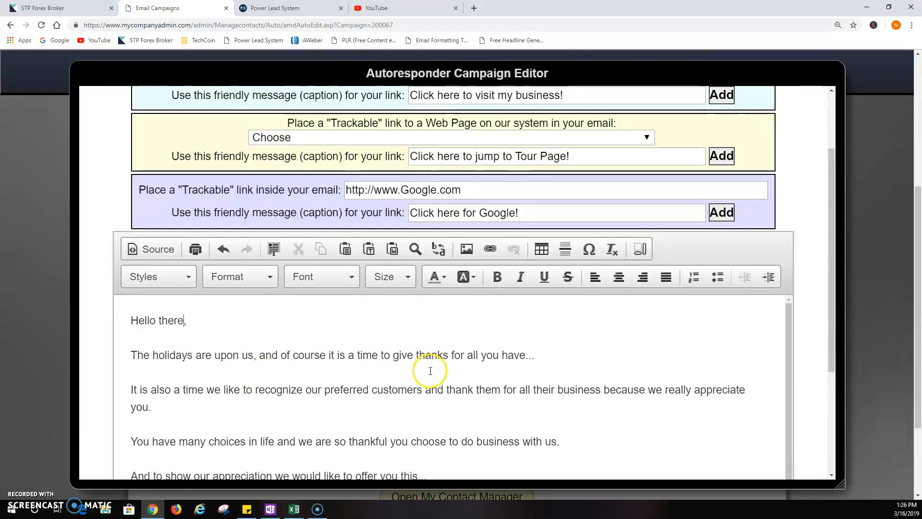
- Try removing the {%myLname%} variable from the email's signature, and undo the removal
scroll(426, 370, "down", 3)
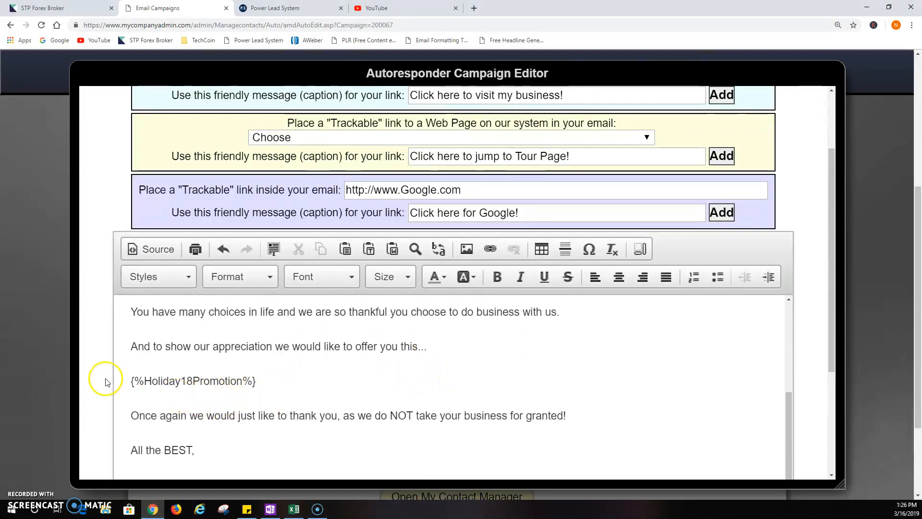
scroll(120, 384, "down", 3)
left_click_drag(288, 341, 211, 343)
key("BackSpace")
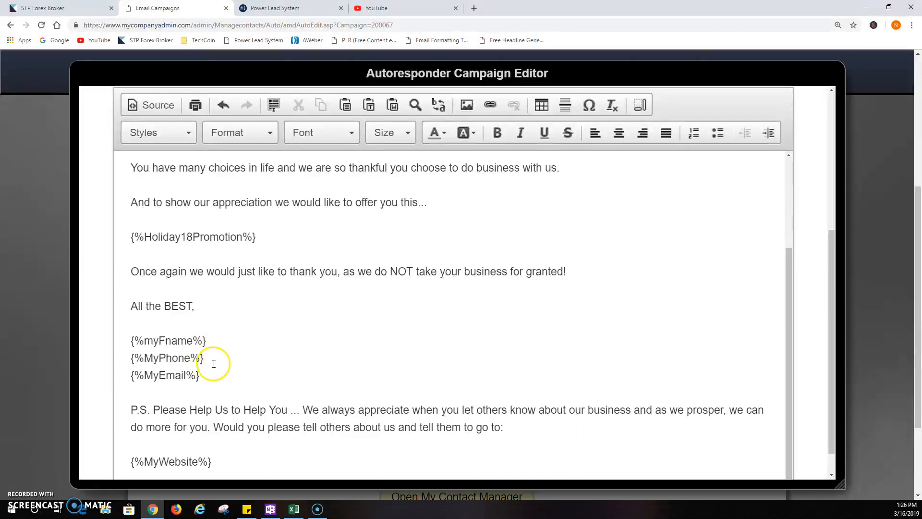
key("ctrl+z")
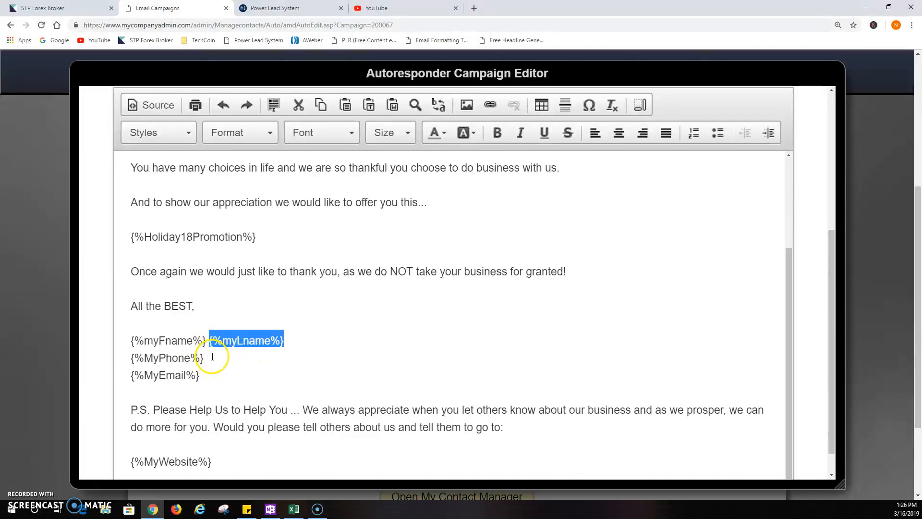
left_click(211, 358)
left_click(210, 359)
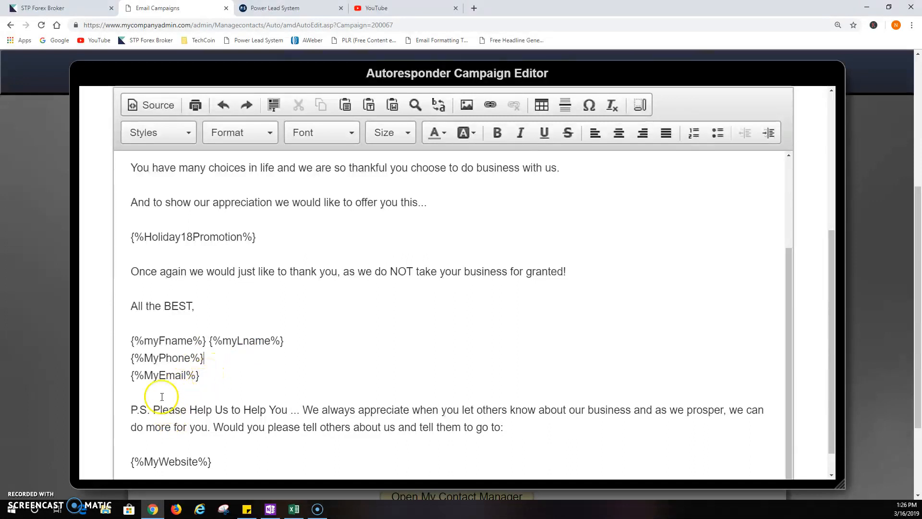
- Check the signature and closing website variables, and save the changes to the holiday email
scroll(265, 409, "down", 2)
scroll(265, 409, "down", 1)
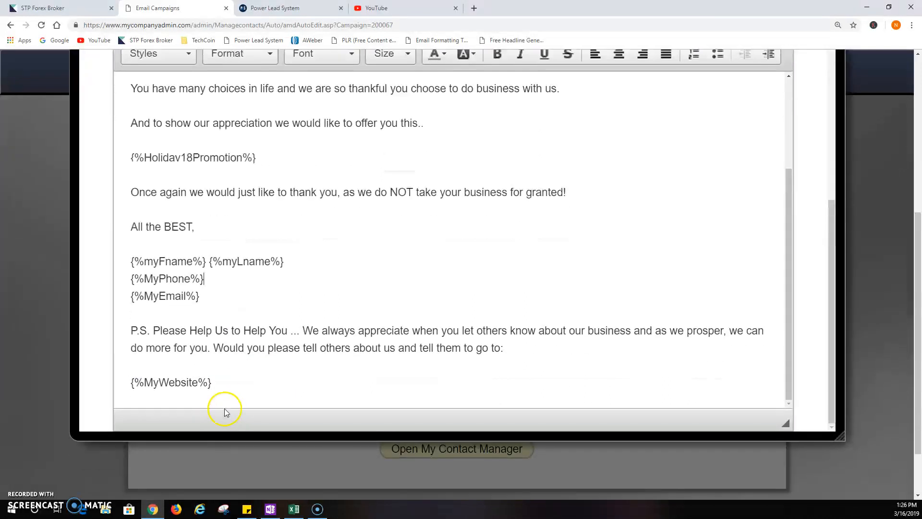
left_click(217, 383)
scroll(225, 351, "up", 3)
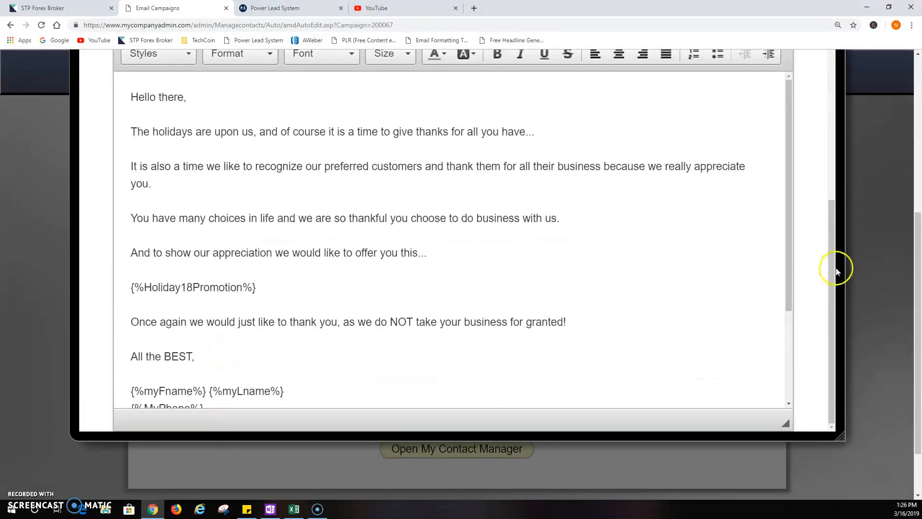
scroll(816, 264, "up", 5)
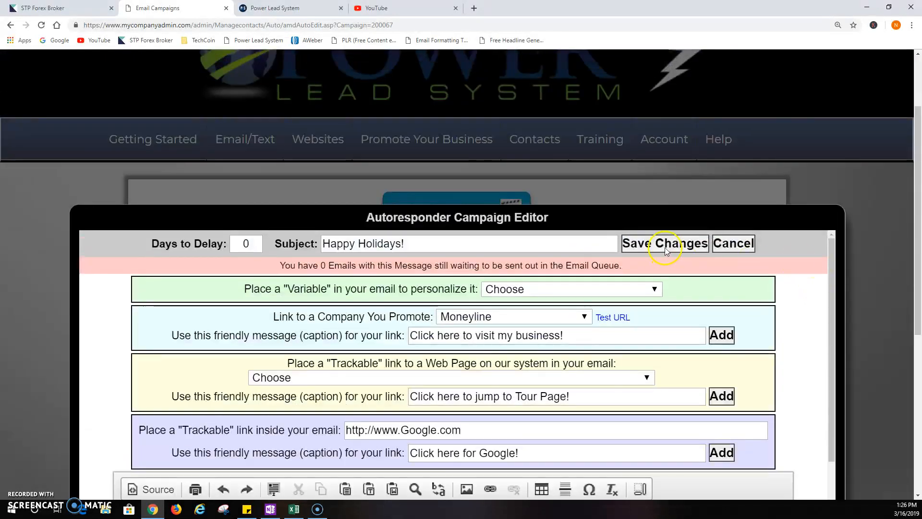
left_click(665, 244)
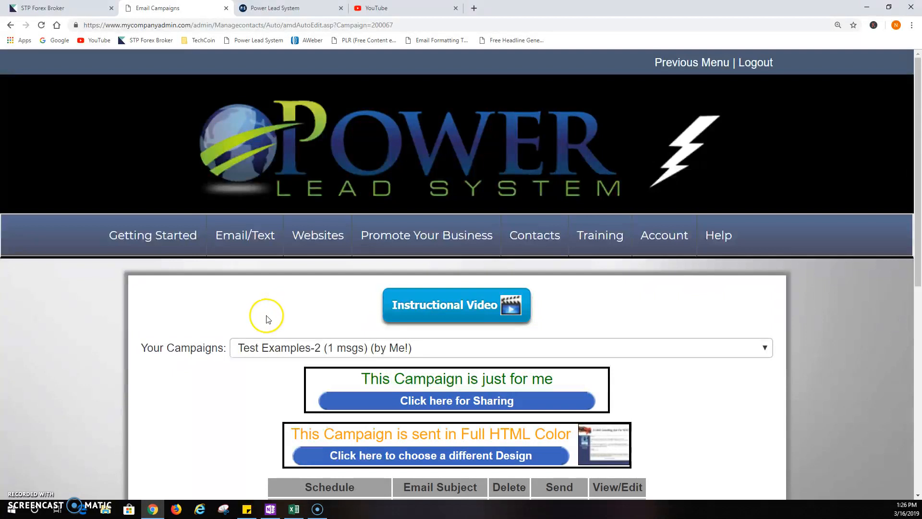
- Go to the page for sending campaigns and choose the second Test Examples-2 entry as the campaign to send
mouse_move(254, 244)
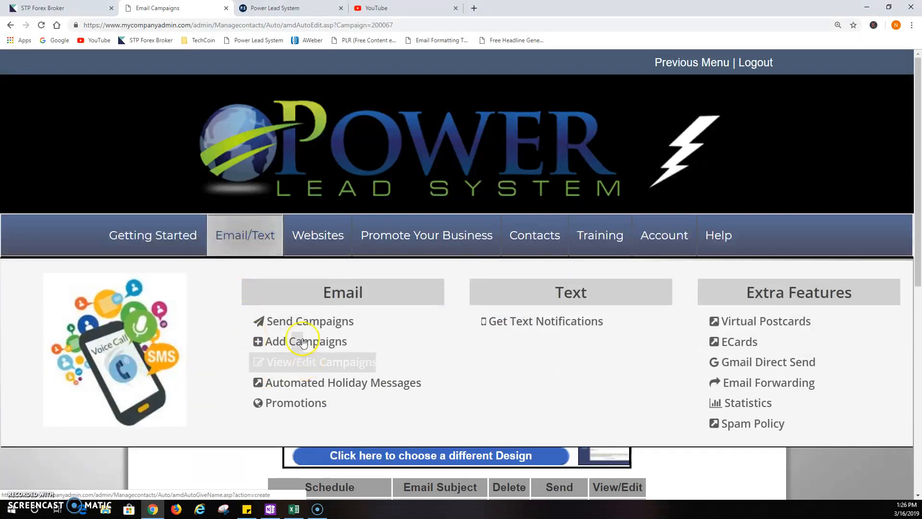
left_click(318, 329)
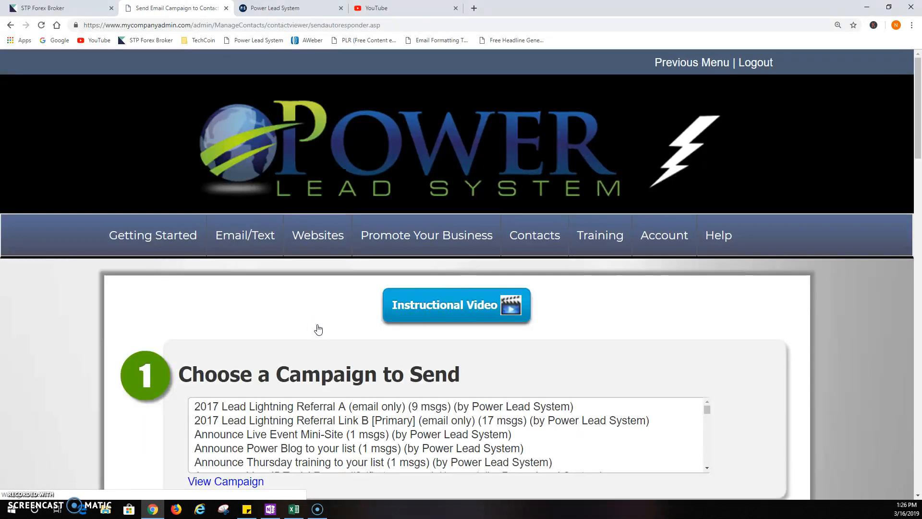
scroll(615, 419, "down", 12)
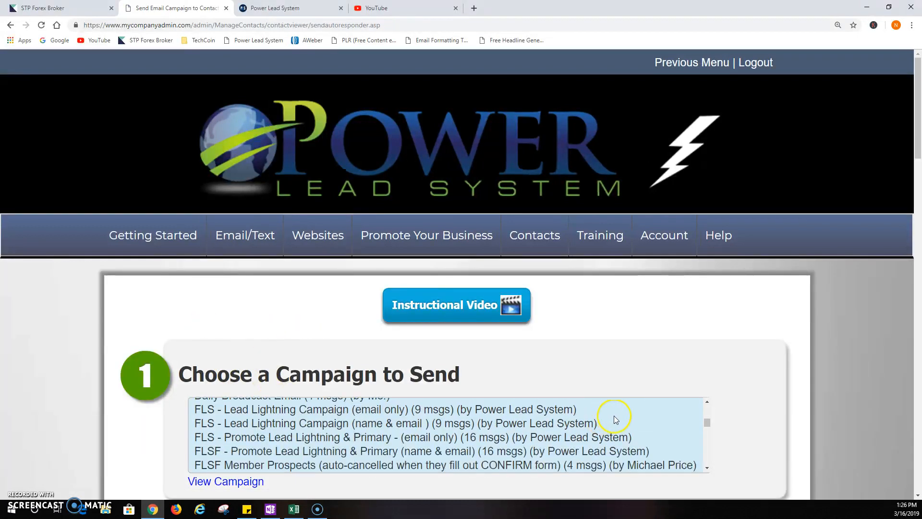
scroll(614, 416, "down", 5)
scroll(614, 416, "up", 2)
scroll(613, 416, "down", 2)
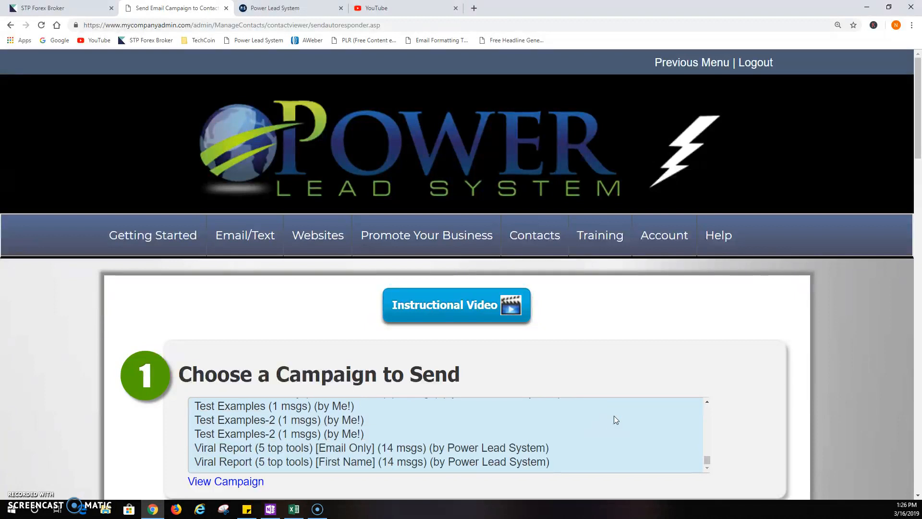
left_click(284, 434)
- Preview the chosen Test Examples-2 campaign to check its email subject, and close the preview
scroll(531, 437, "down", 2)
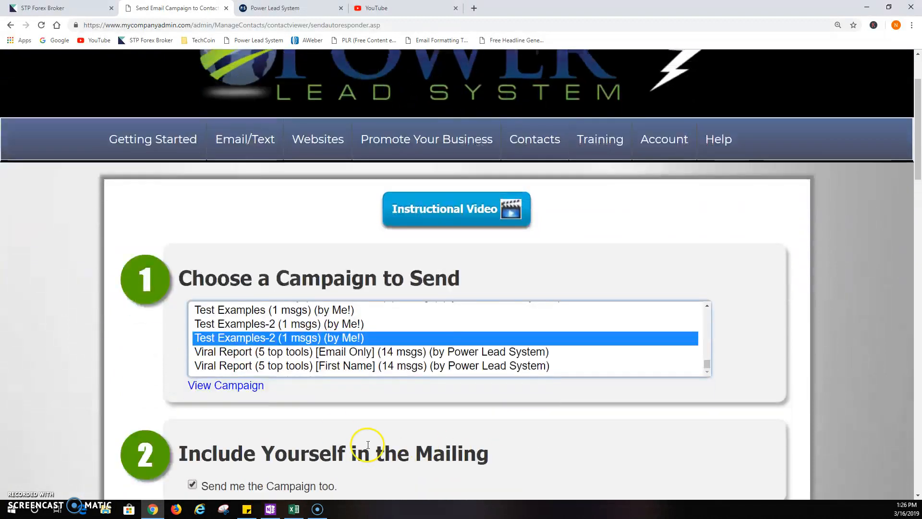
scroll(368, 444, "down", 4)
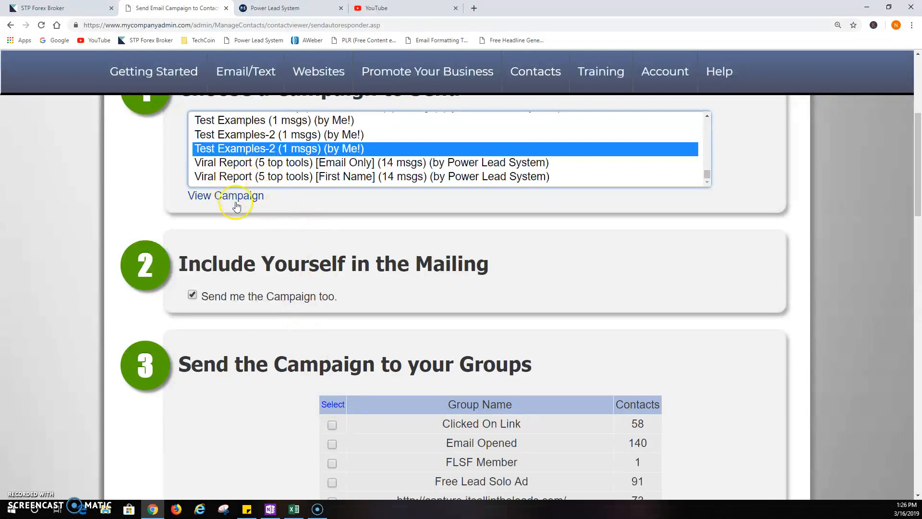
left_click(236, 203)
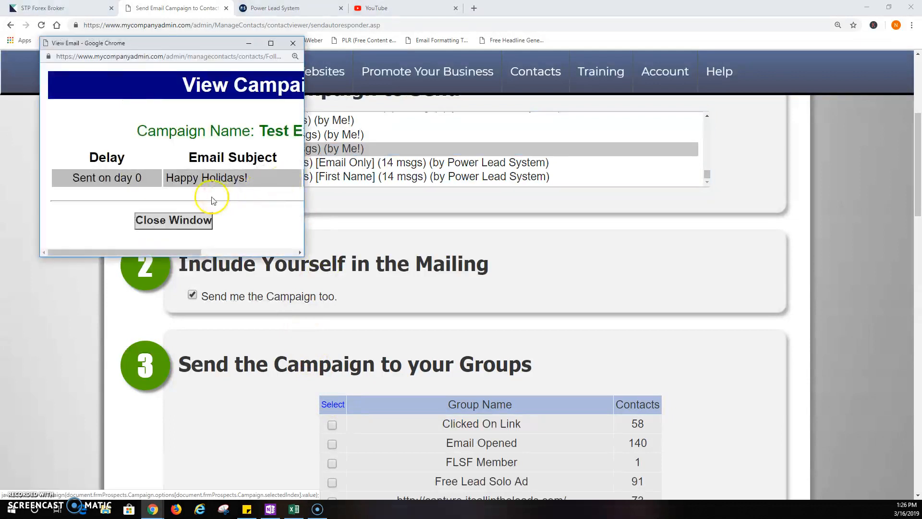
left_click(196, 252)
left_click_drag(196, 253, 223, 211)
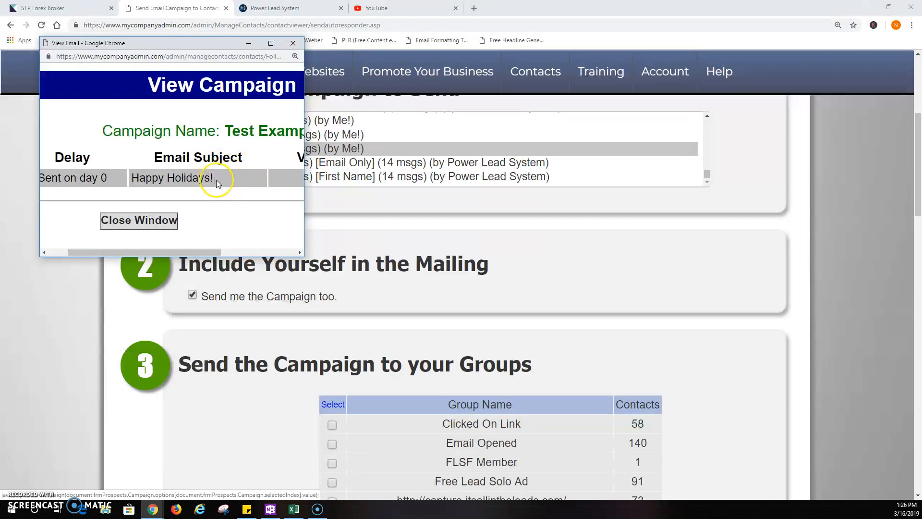
left_click(146, 222)
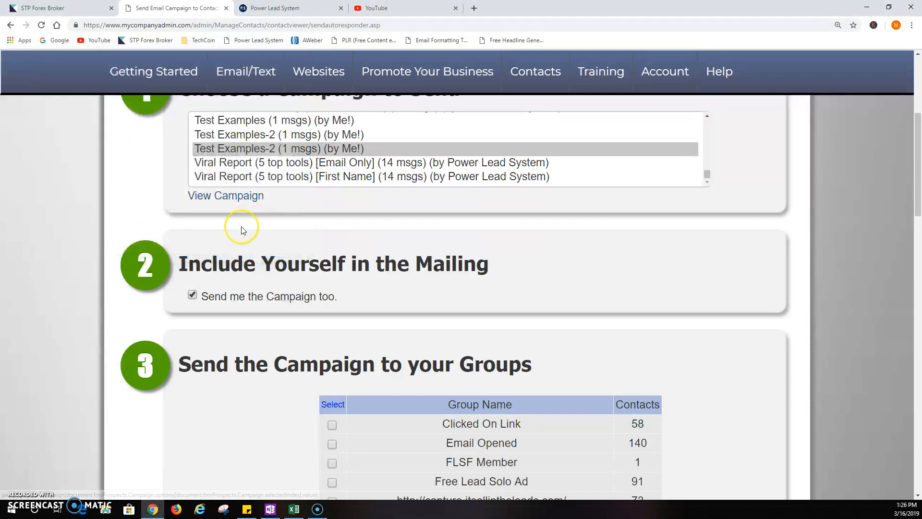
- Look through the contact groups and select all of them as recipients of the campaign
scroll(76, 294, "down", 1)
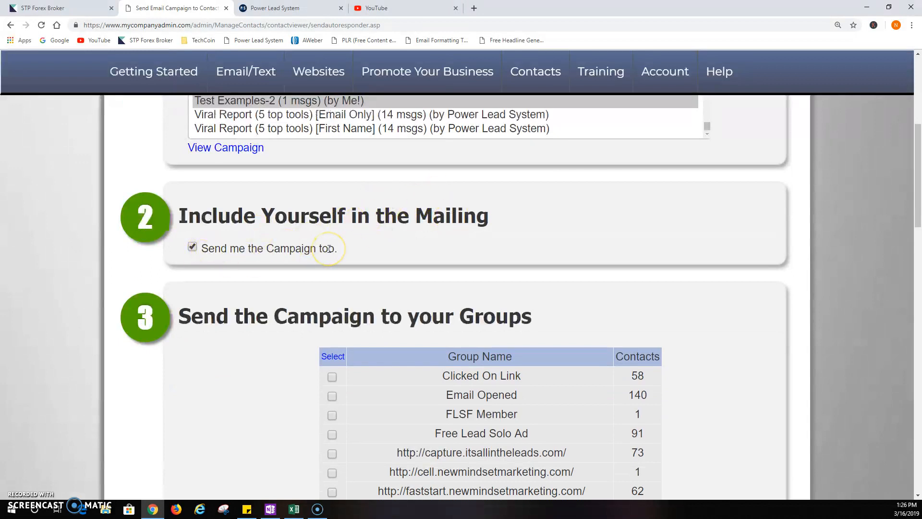
scroll(263, 336, "down", 5)
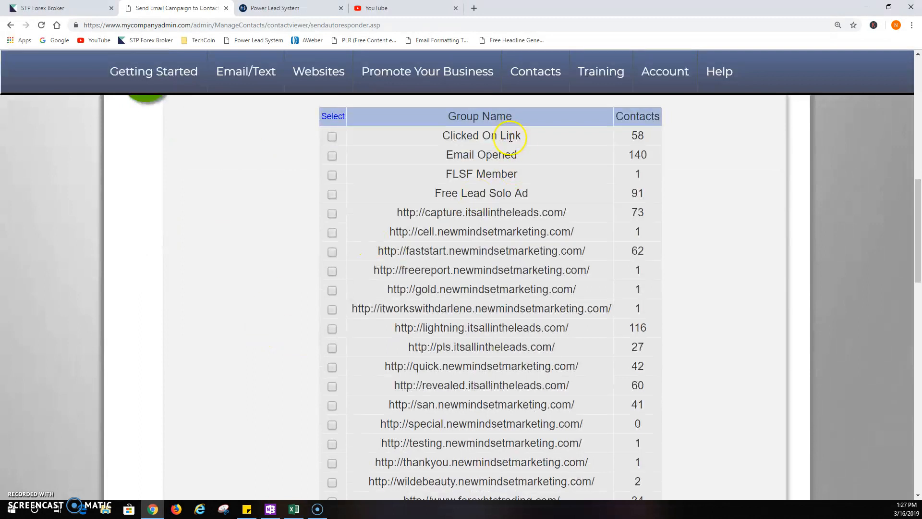
scroll(546, 163, "down", 6)
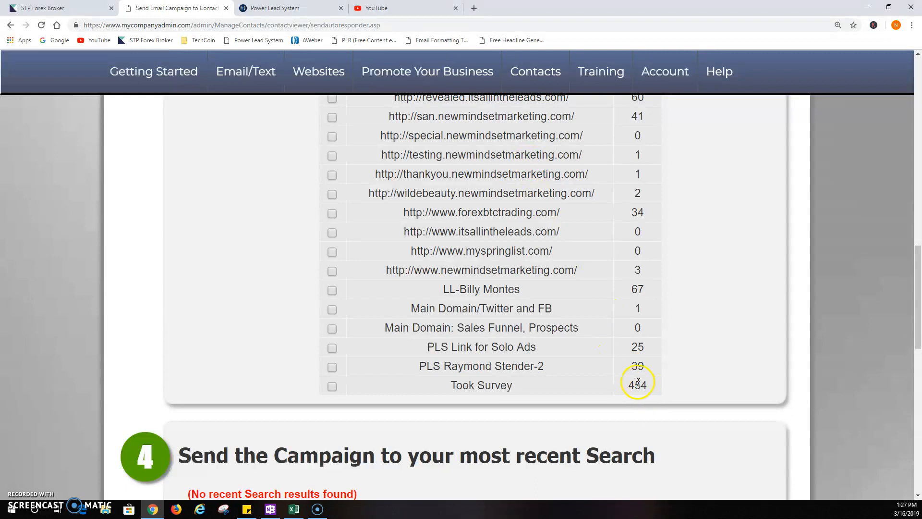
scroll(638, 380, "up", 8)
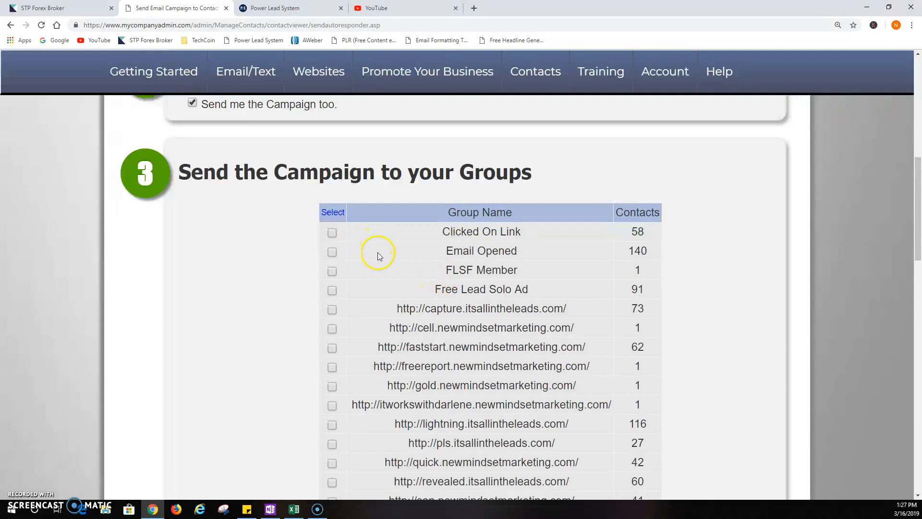
scroll(341, 202, "down", 1)
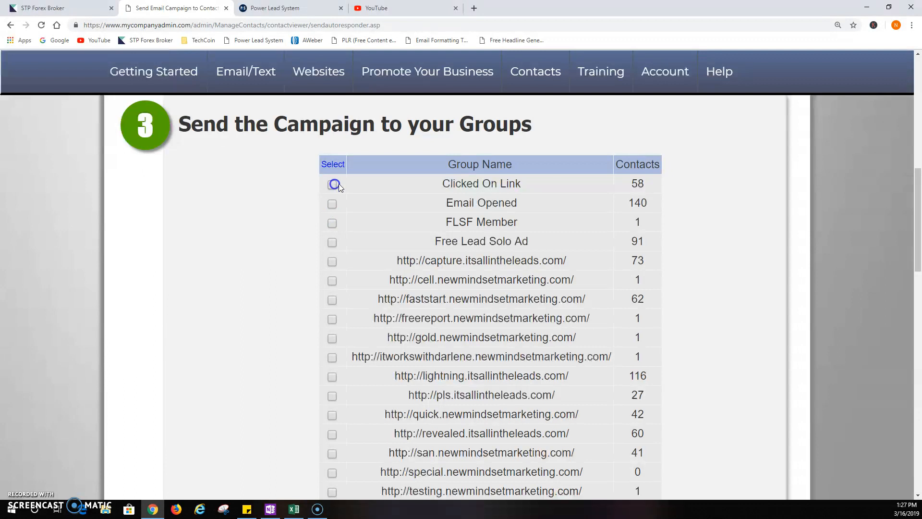
left_click(333, 165)
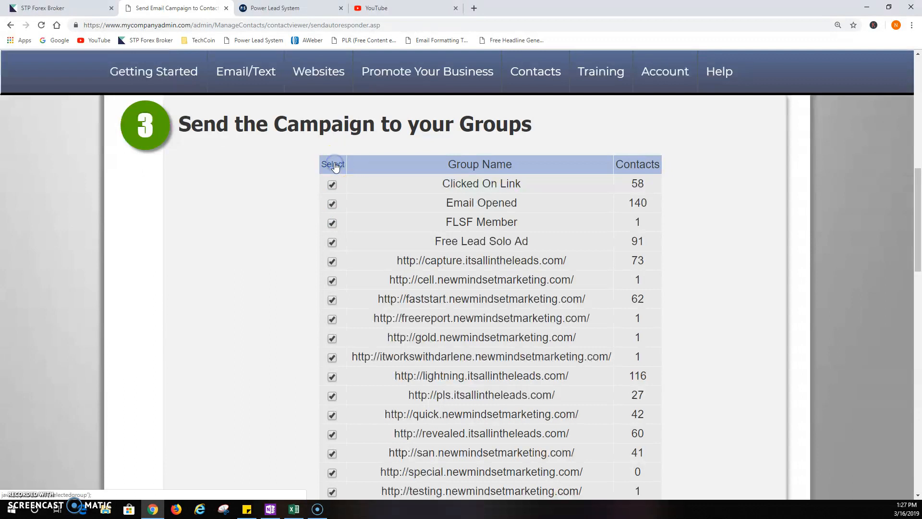
scroll(298, 208, "down", 10)
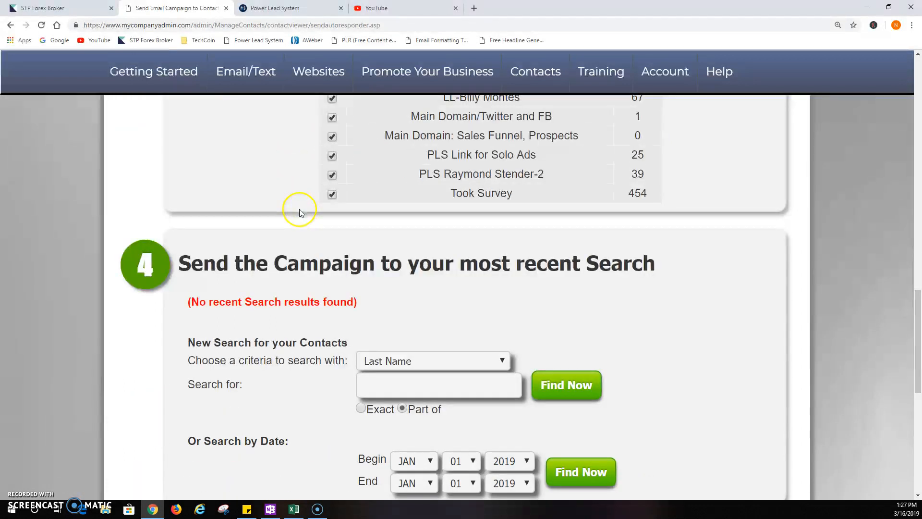
scroll(298, 208, "up", 5)
scroll(299, 209, "up", 7)
left_click(335, 213)
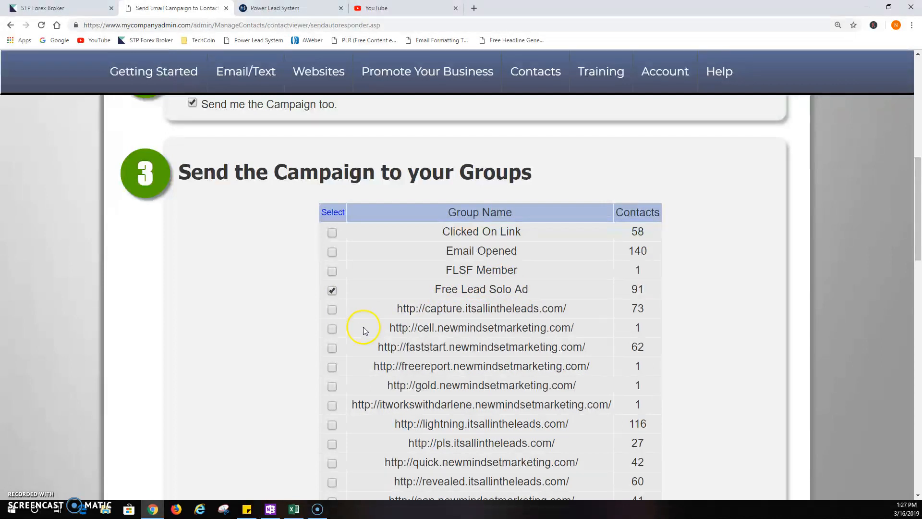
scroll(370, 344, "down", 1)
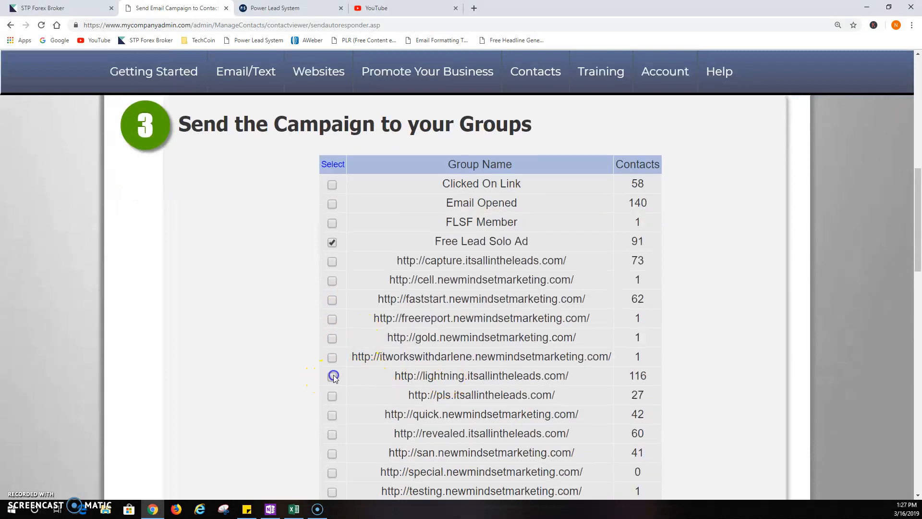
scroll(333, 375, "down", 2)
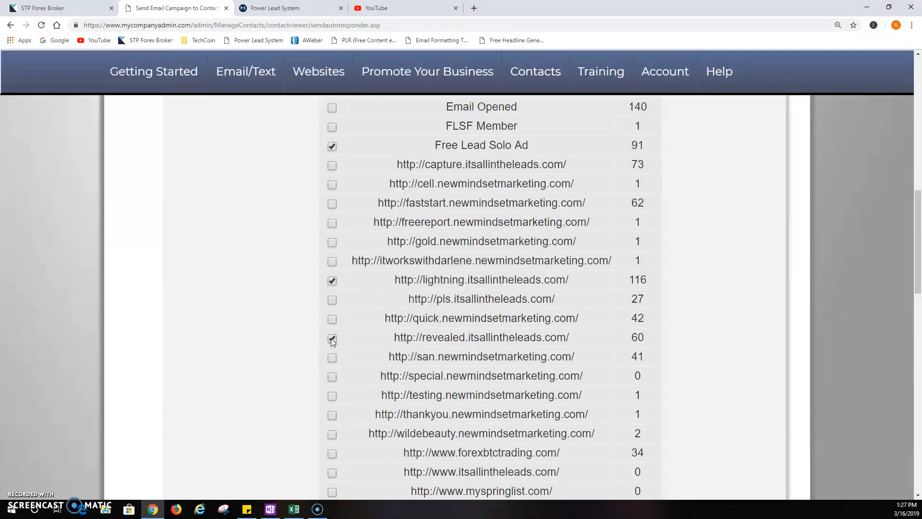
scroll(319, 339, "down", 3)
scroll(301, 335, "up", 2)
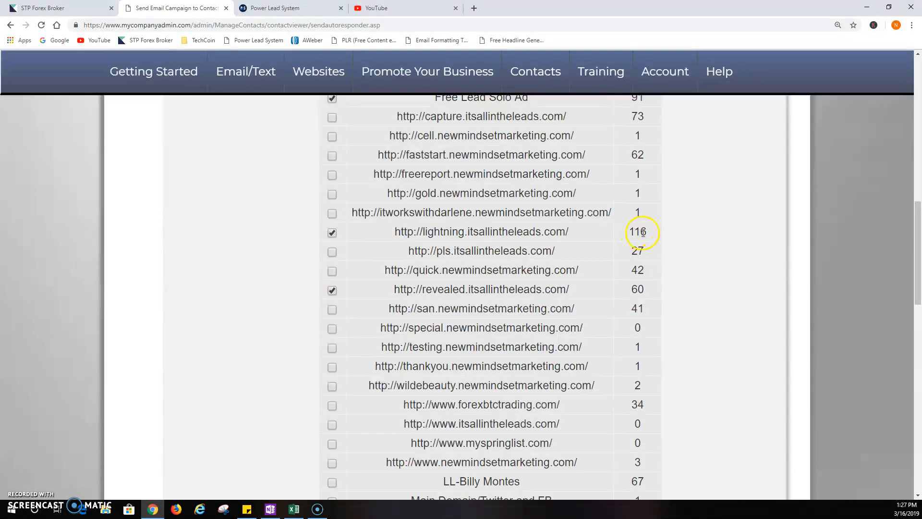
scroll(623, 236, "up", 2)
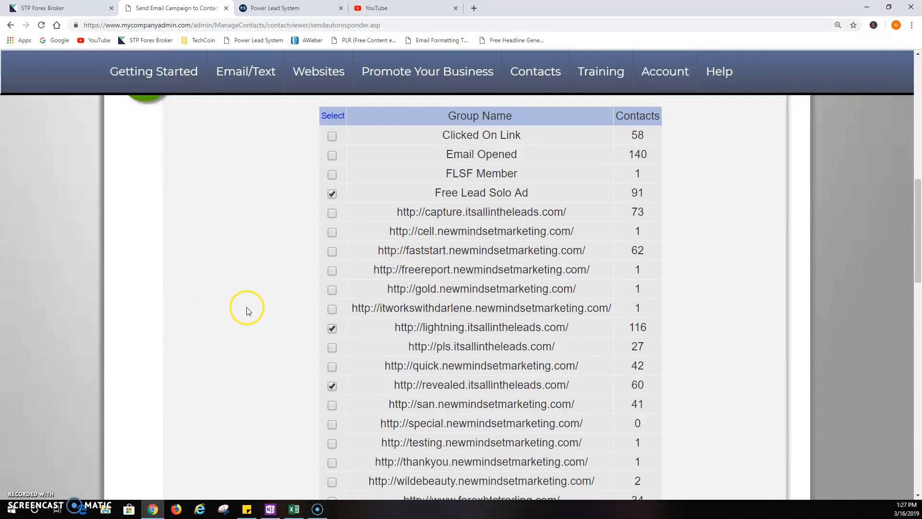
- Look over the recent search and newest contacts sections, and continue to choosing the date to send the campaign
scroll(247, 309, "down", 6)
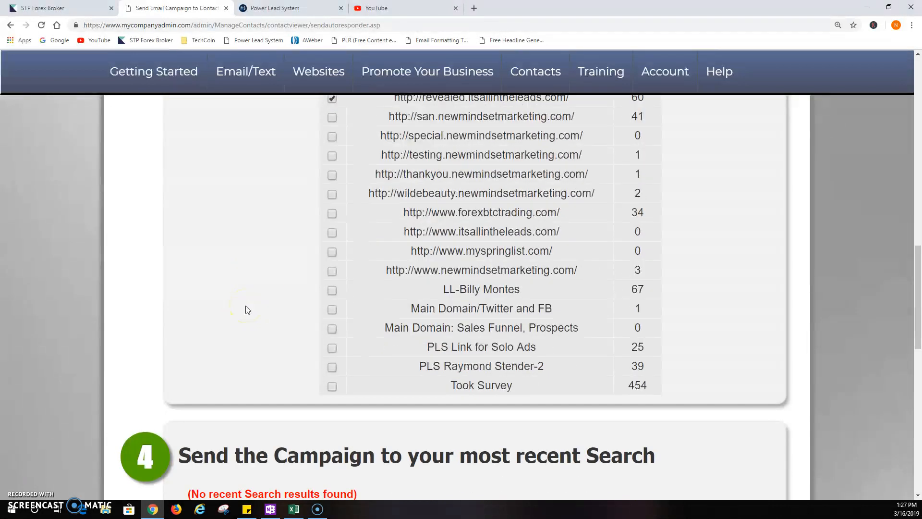
scroll(247, 309, "down", 4)
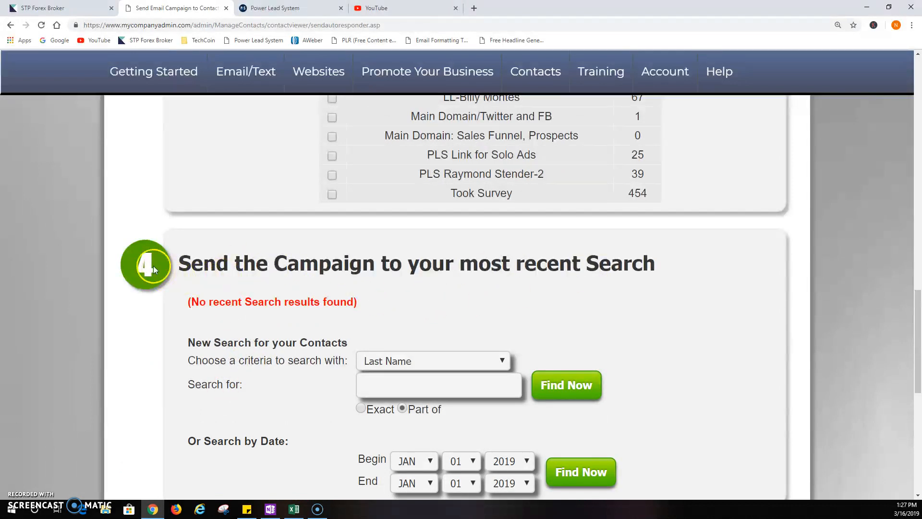
scroll(259, 312, "down", 5)
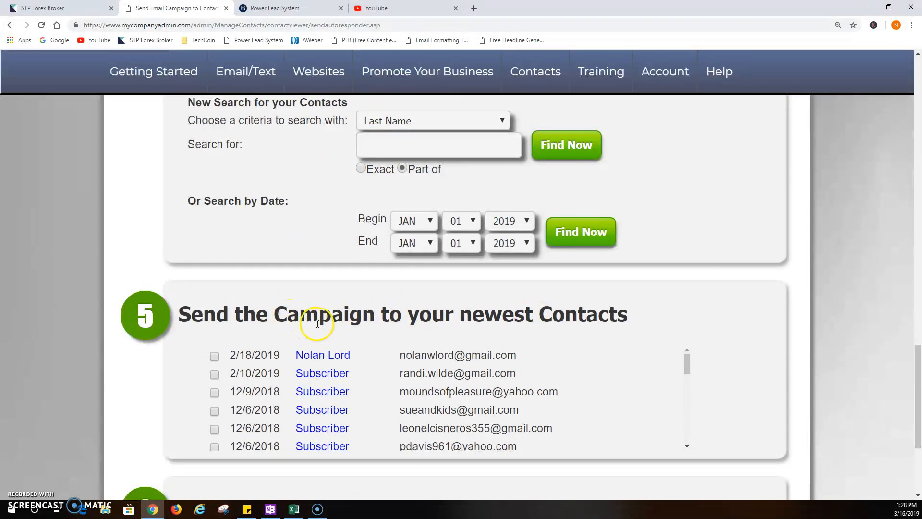
scroll(295, 325, "up", 14)
scroll(297, 328, "down", 20)
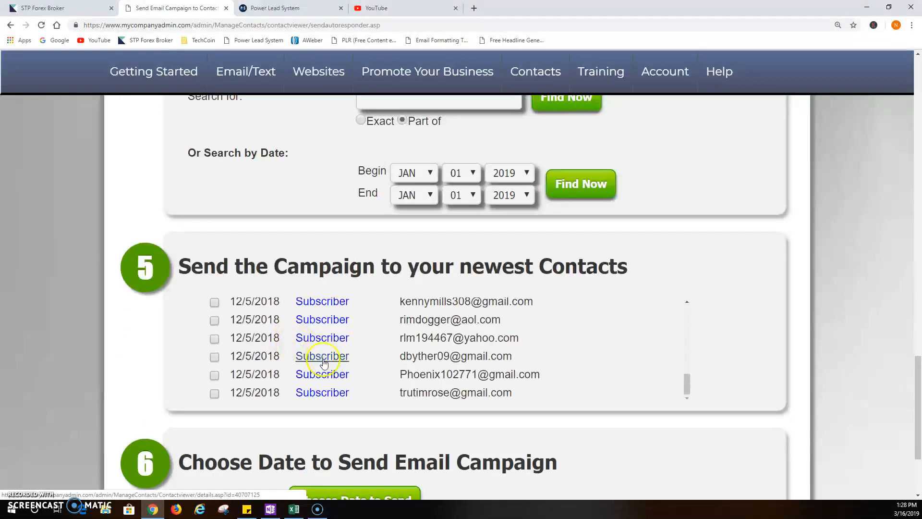
scroll(307, 384, "down", 3)
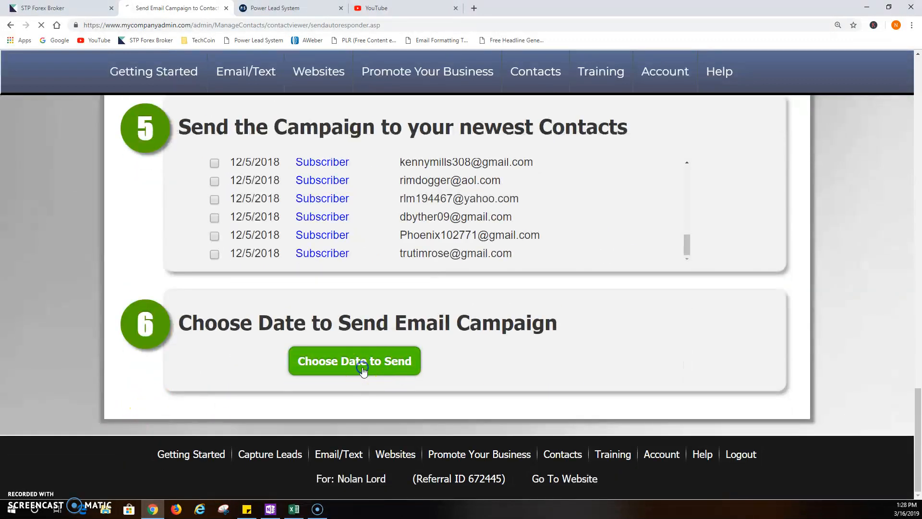
scroll(136, 349, "down", 3)
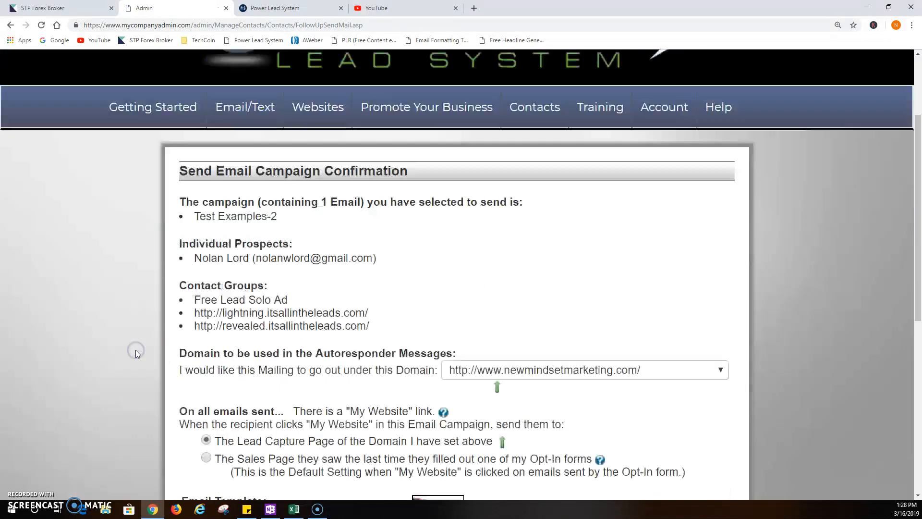
- Check the selected campaign, individual prospects and contact groups on the Send Email Campaign Confirmation page
left_click_drag(200, 198, 278, 195)
left_click(212, 240)
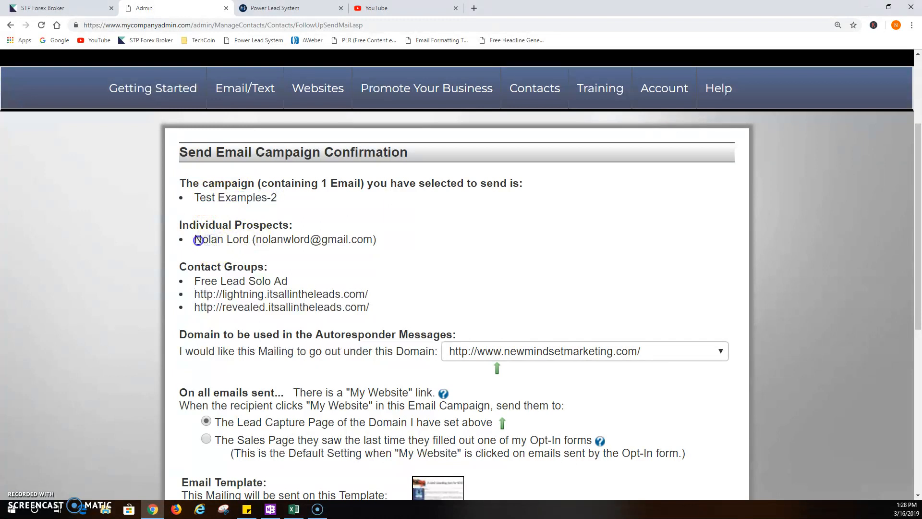
triple_click(380, 240)
left_click(306, 258)
scroll(303, 266, "down", 3)
left_click_drag(202, 139, 380, 163)
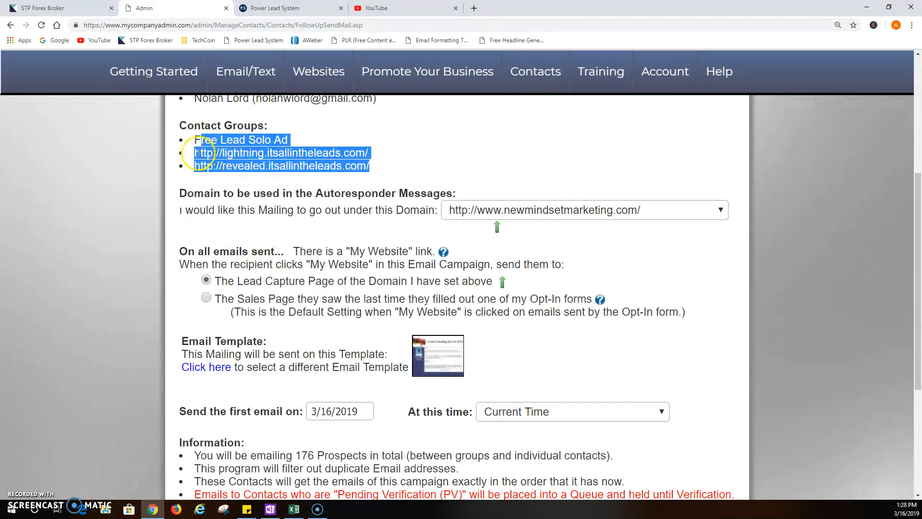
left_click(198, 144)
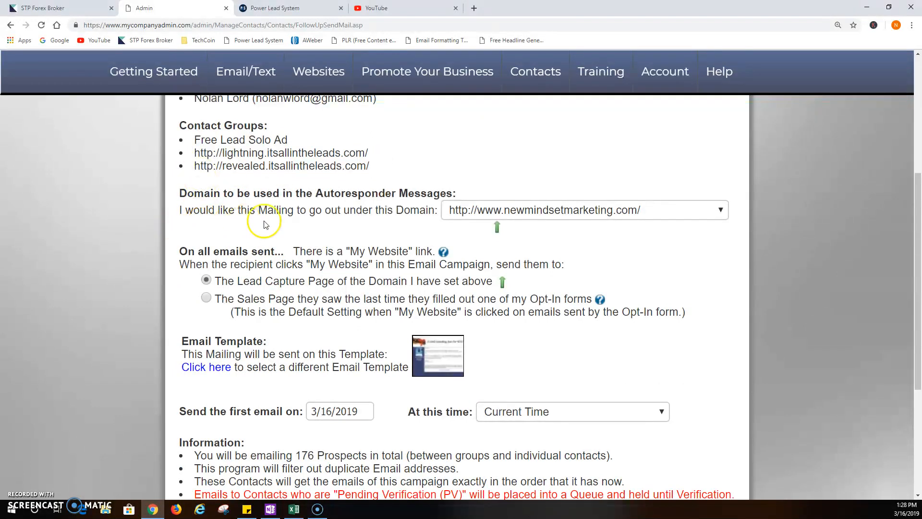
left_click(602, 207)
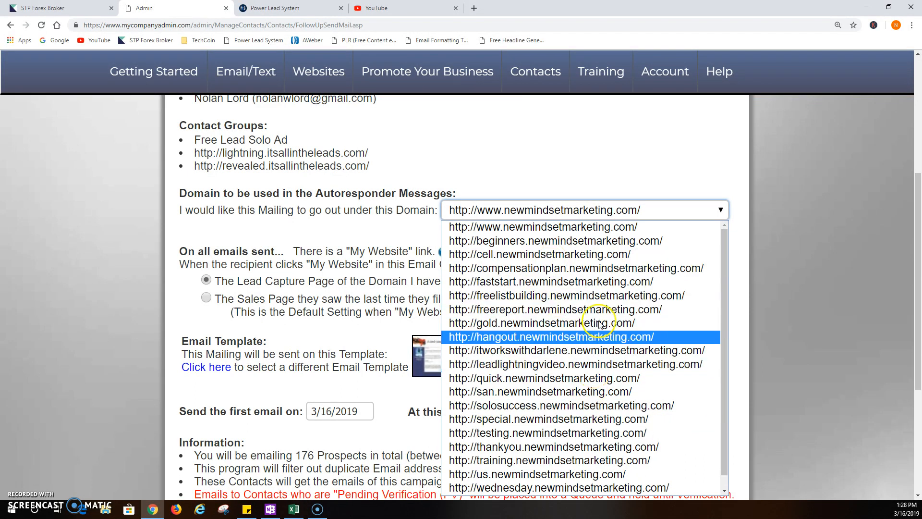
scroll(597, 420, "down", 1)
scroll(597, 420, "up", 1)
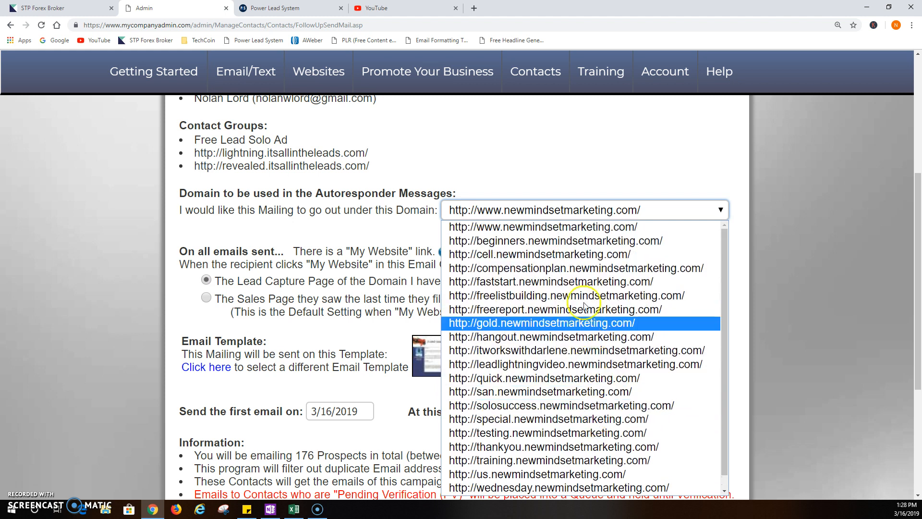
left_click(561, 242)
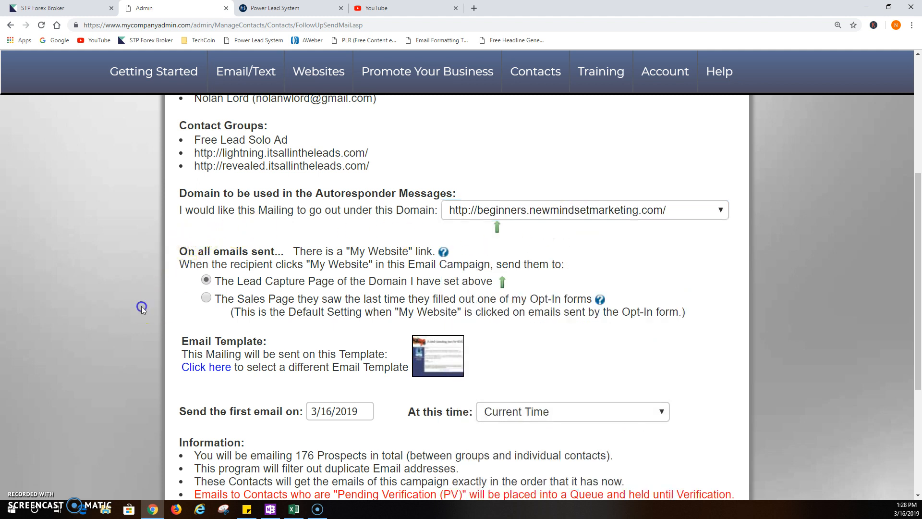
scroll(144, 302, "down", 1)
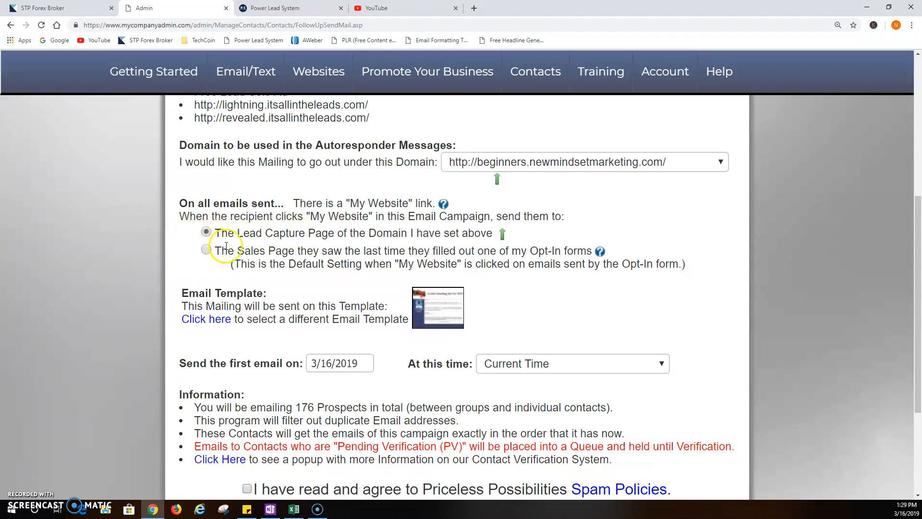
left_click(207, 251)
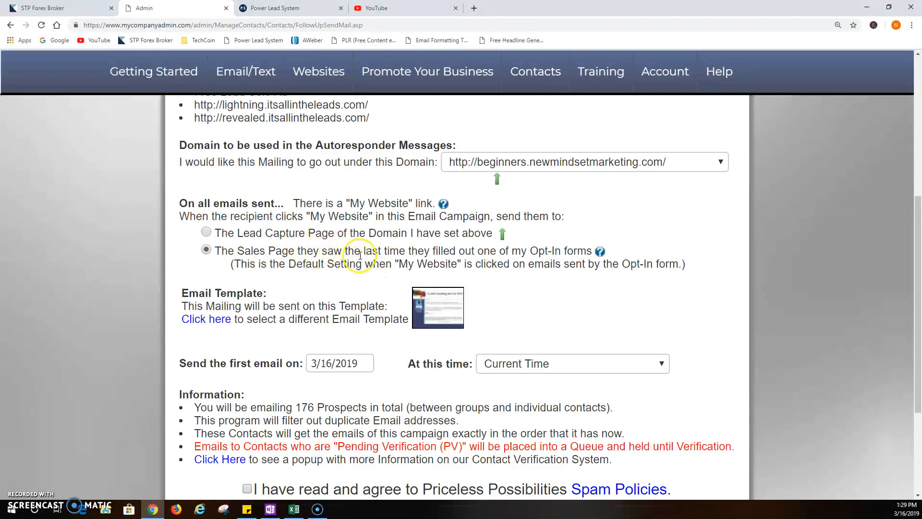
- Set the date for sending the first email to 12/22/2019
scroll(335, 275, "down", 1)
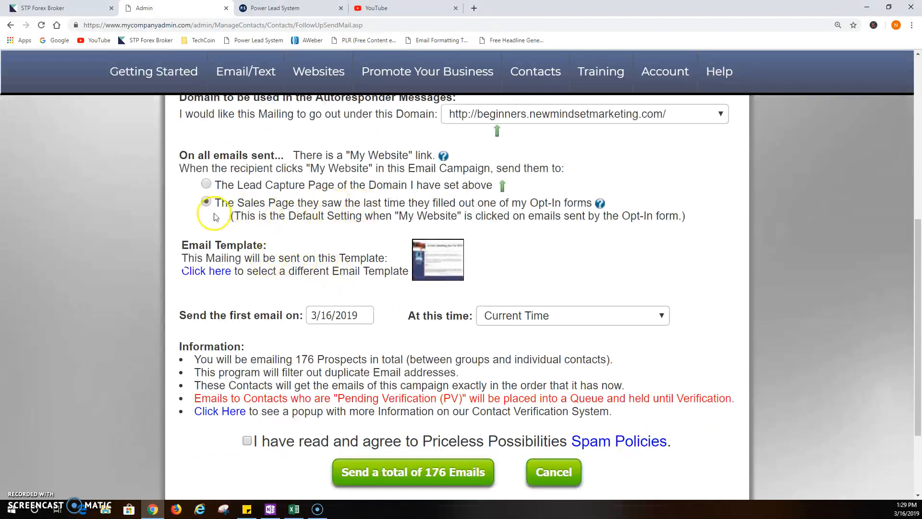
left_click(335, 318)
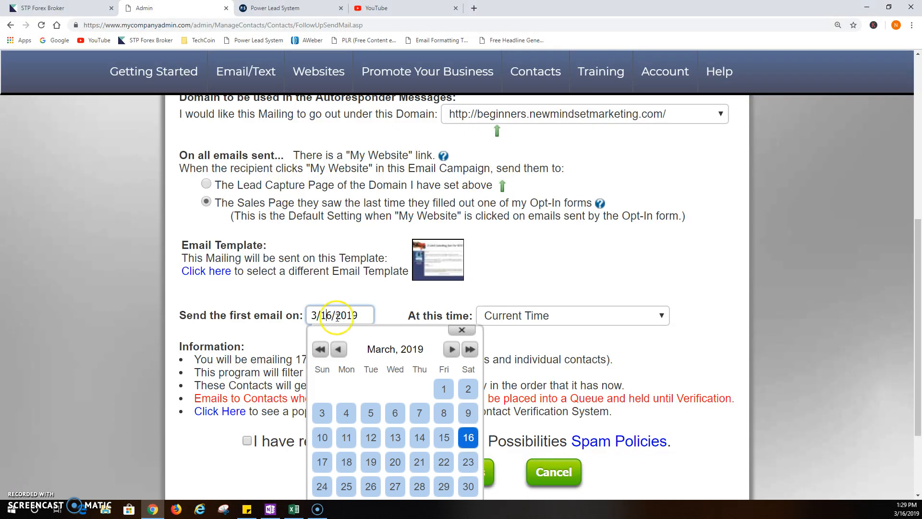
scroll(408, 440, "down", 2)
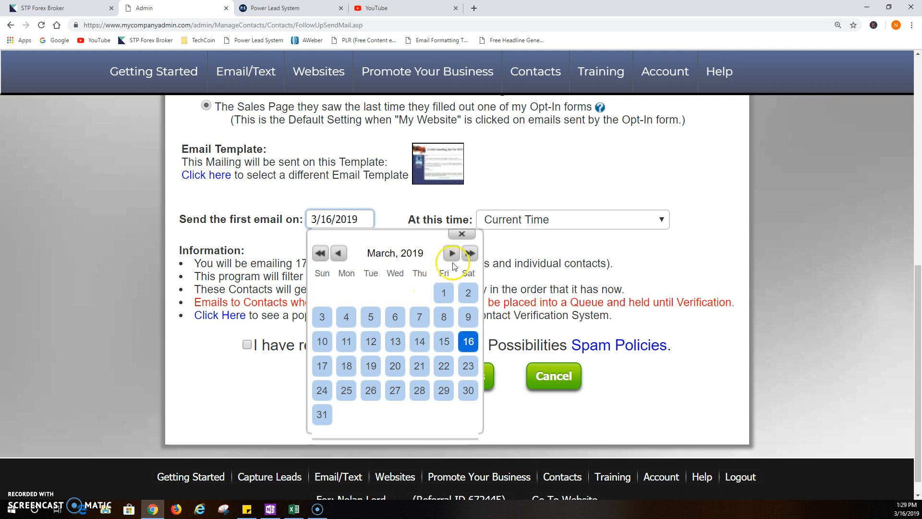
left_click(469, 254)
left_click(337, 254)
left_click(337, 254)
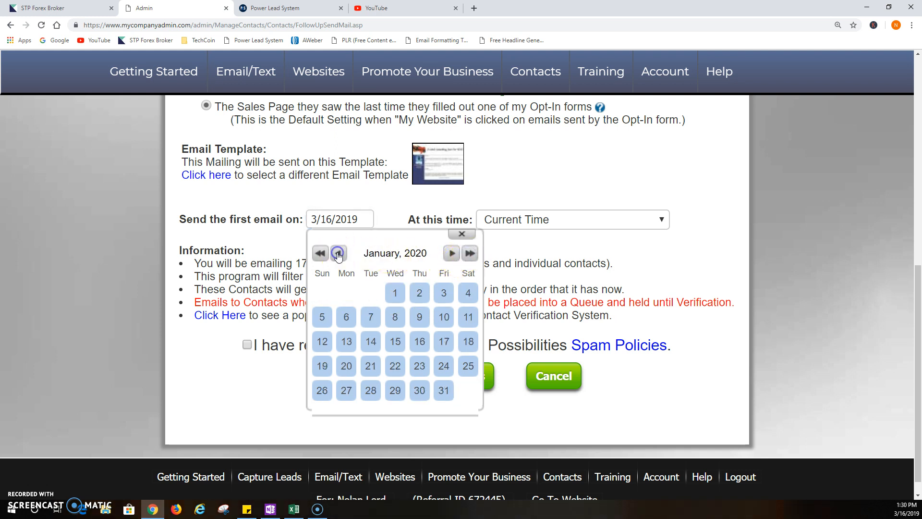
left_click(338, 254)
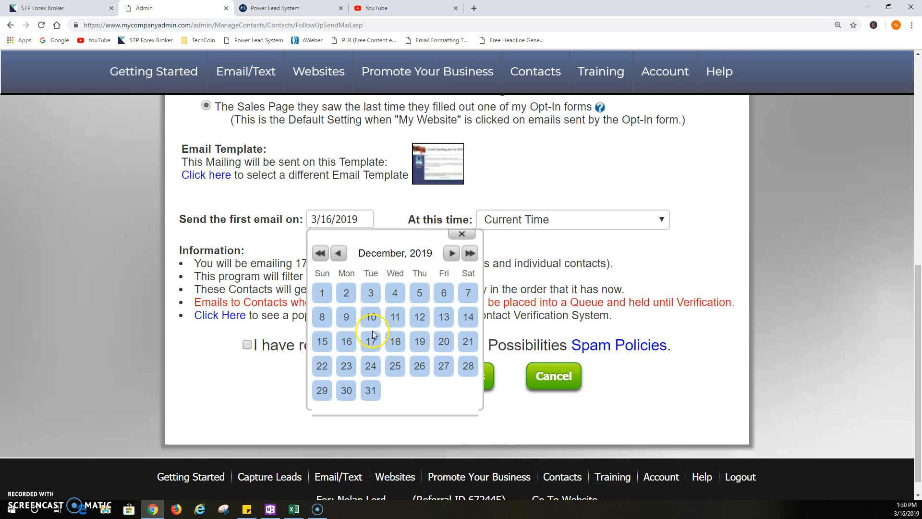
left_click(323, 367)
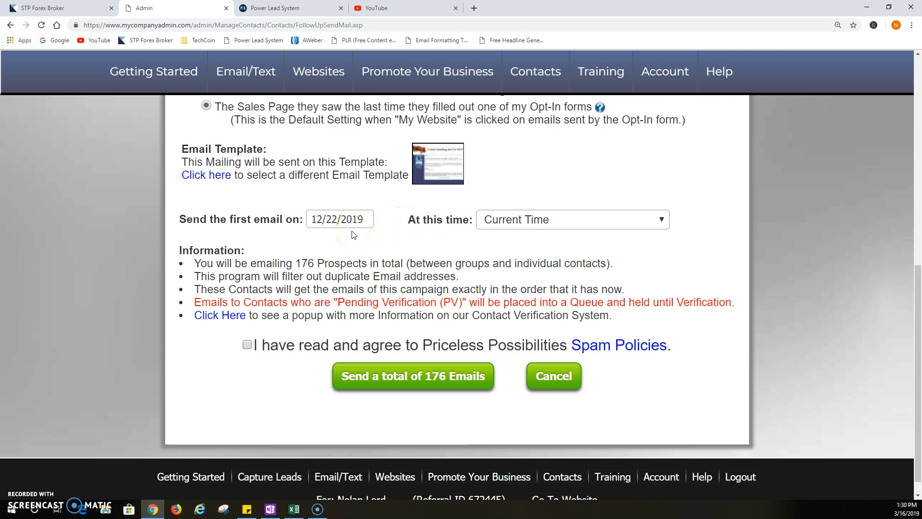
- Change the first email's send date to 11/18/2019
left_click(347, 219)
left_click(347, 220)
left_click(344, 219)
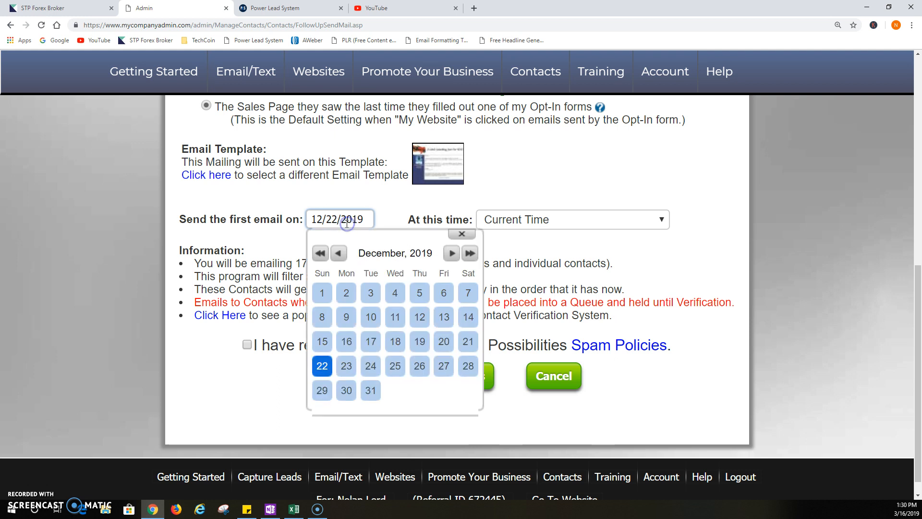
left_click(338, 253)
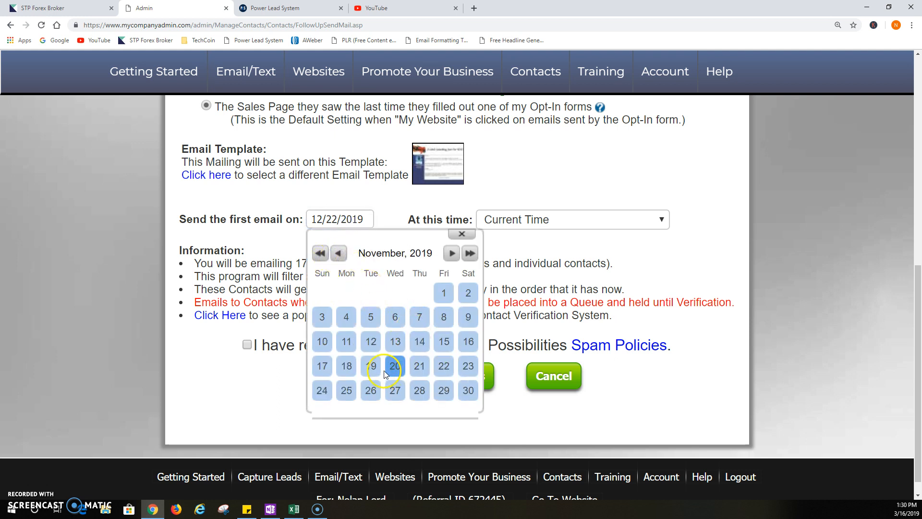
left_click(341, 368)
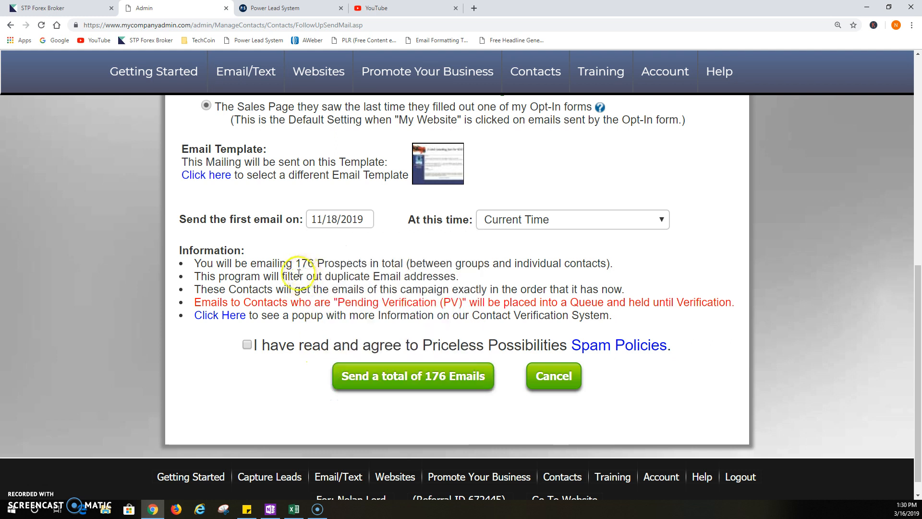
- Check the available send times, keep Current Time, and agree to the Priceless Possibilities Spam Policies
left_click(600, 217)
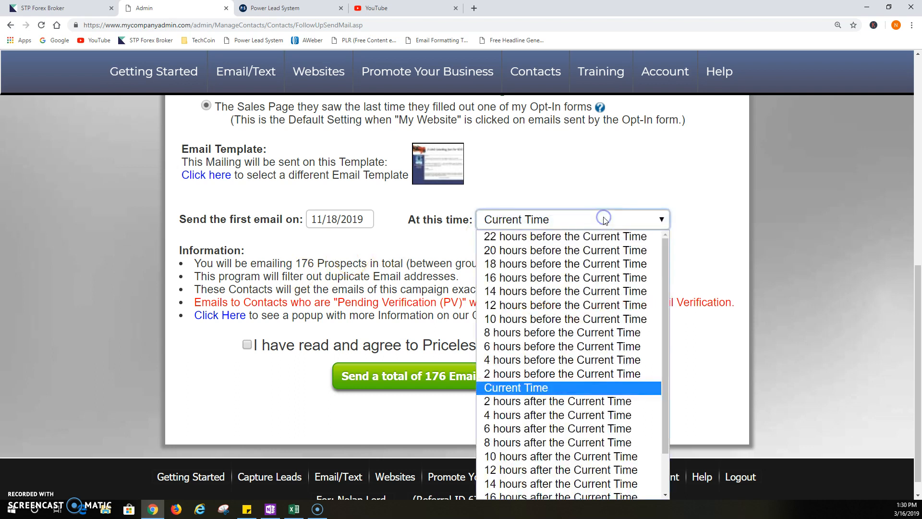
left_click(604, 220)
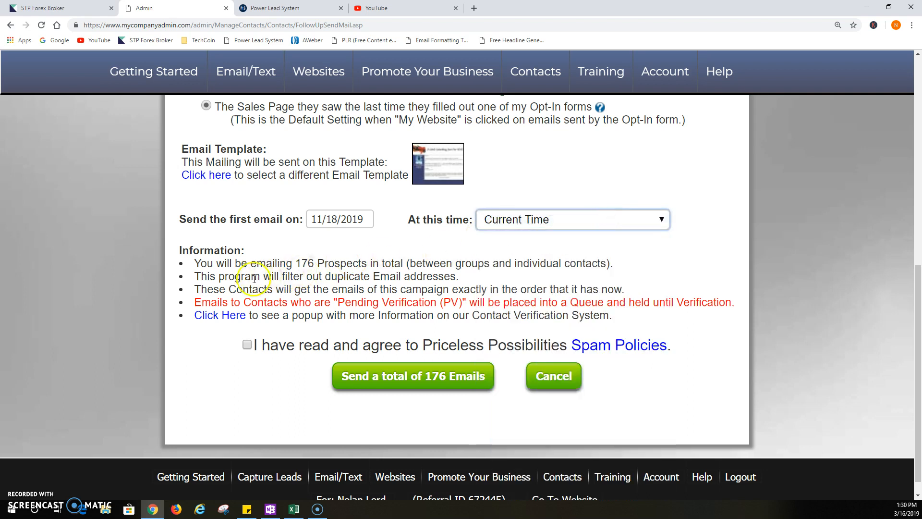
left_click(247, 344)
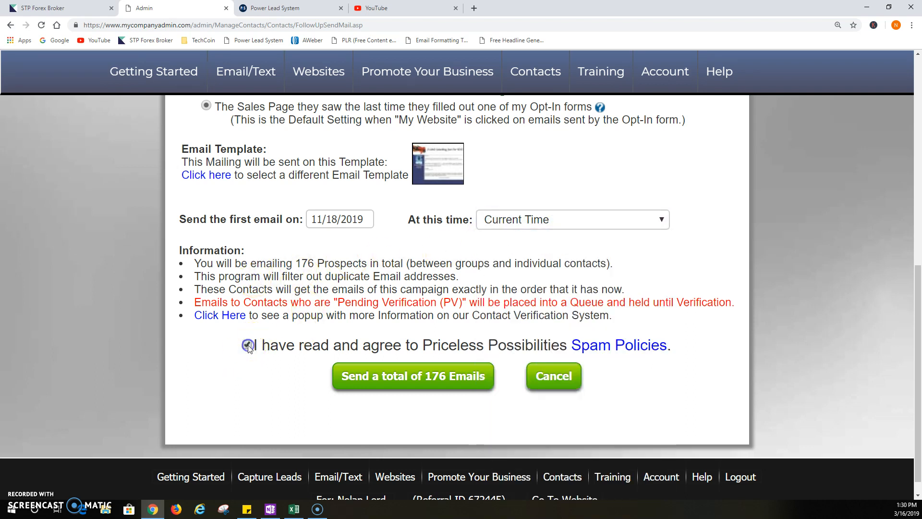
left_click(267, 339)
- Show the Email/Text options in the site navigation
scroll(392, 321, "up", 10)
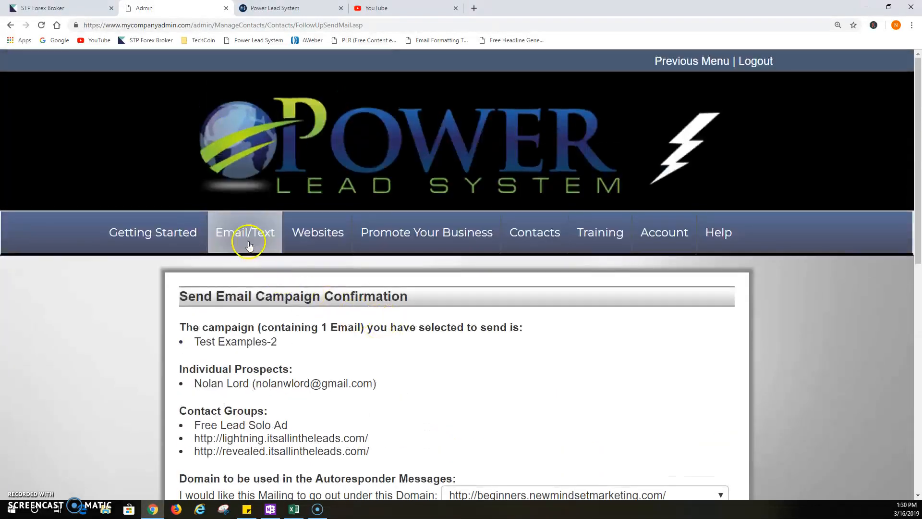
mouse_move(248, 244)
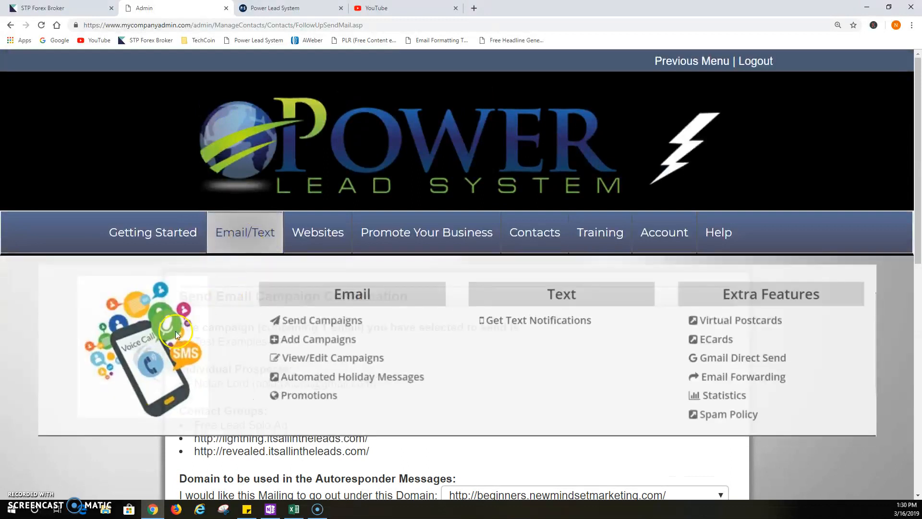